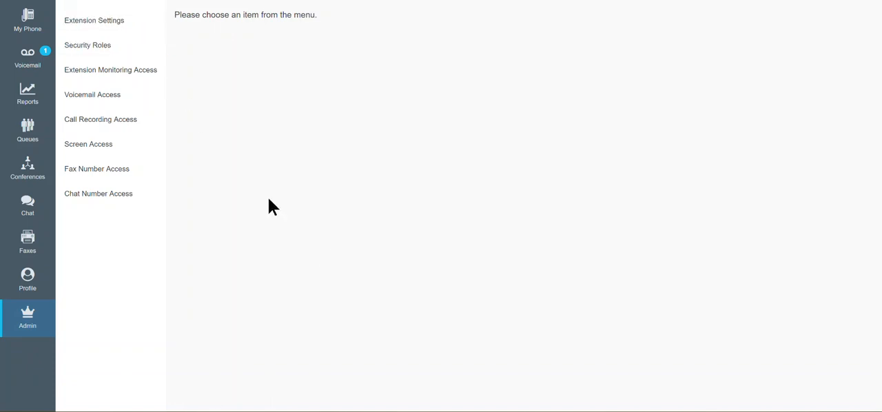
Step: Turn off Do Not Disturb and Call Waiting for home extension 924 in the admin extension settings
{"action": "left_click", "coordinate": [27, 22]}
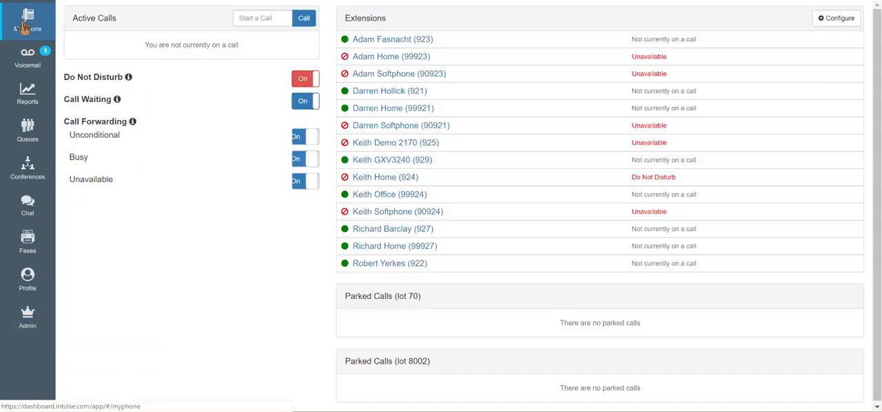
{"action": "left_click", "coordinate": [29, 322]}
{"action": "left_click", "coordinate": [110, 27]}
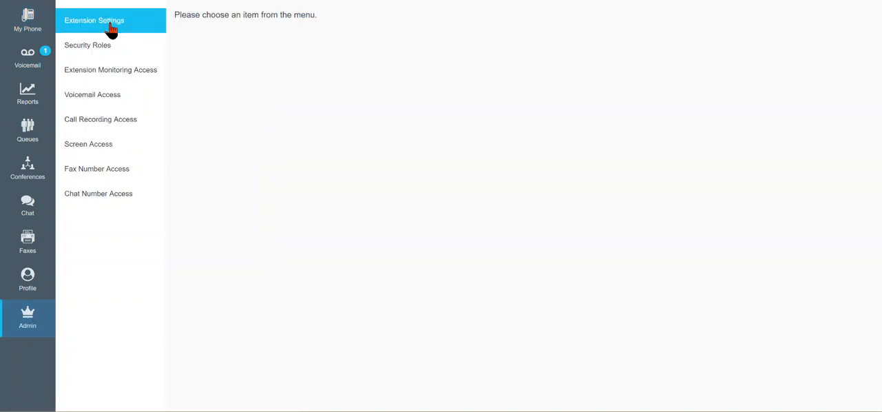
{"action": "left_click", "coordinate": [374, 26]}
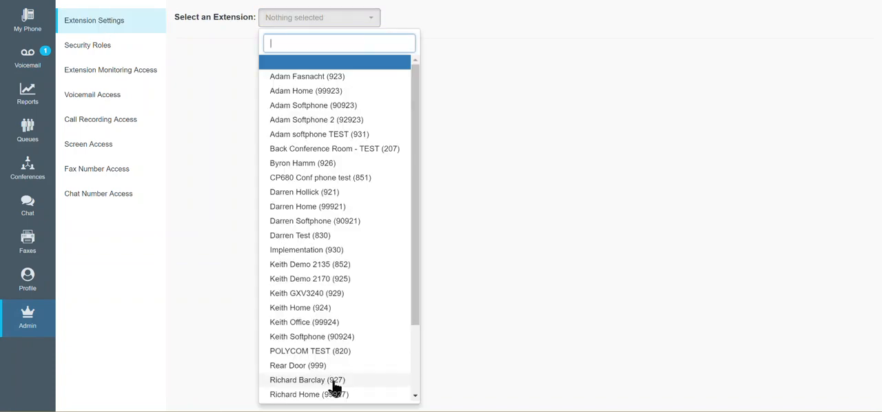
{"action": "left_click", "coordinate": [301, 308]}
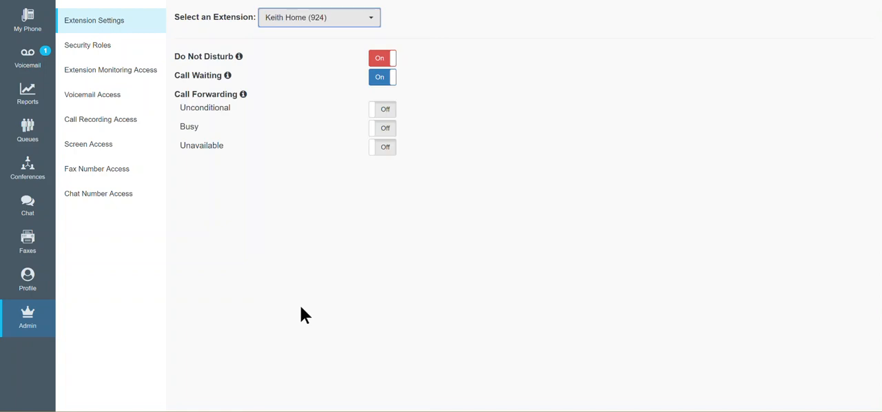
{"action": "left_click", "coordinate": [382, 59]}
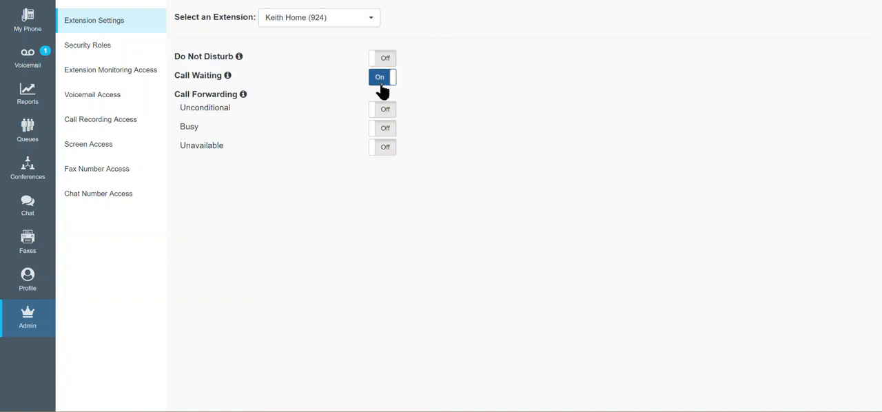
{"action": "left_click", "coordinate": [384, 81]}
Step: Turn on unconditional call forwarding for extension 924, entering an outside phone number as the forwarding target
{"action": "left_click", "coordinate": [394, 114]}
{"action": "left_click", "coordinate": [384, 85]}
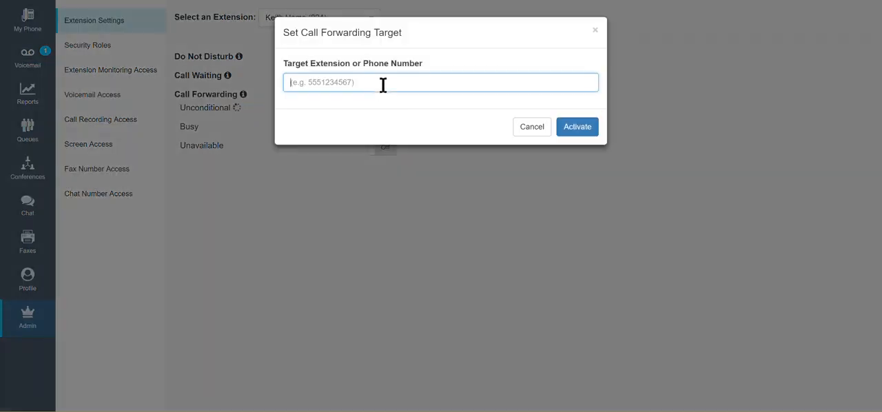
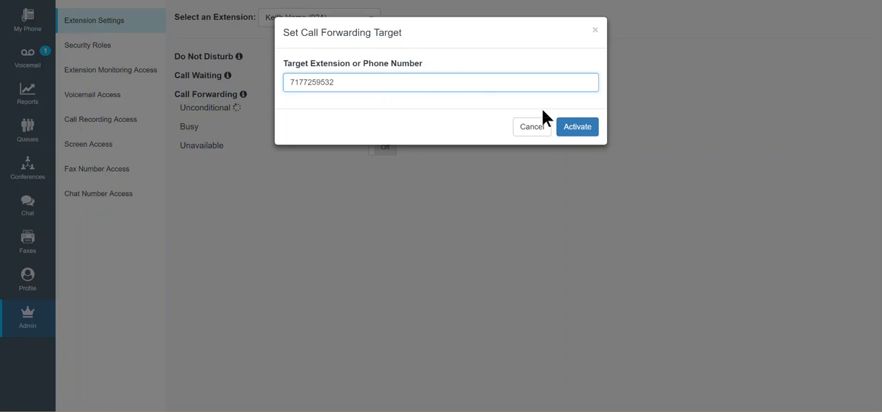
{"action": "left_click", "coordinate": [577, 133]}
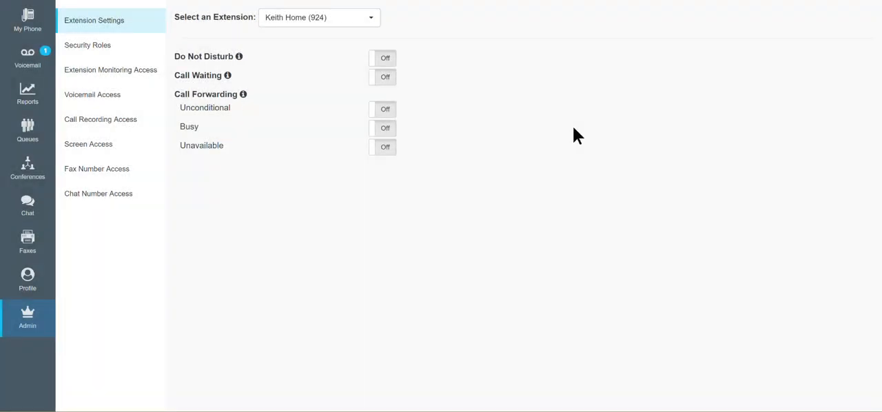
{"action": "left_click", "coordinate": [386, 111]}
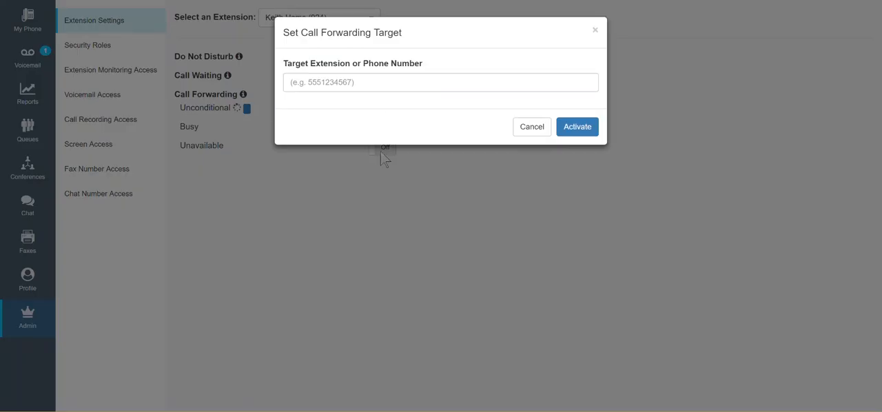
{"action": "left_click", "coordinate": [416, 204]}
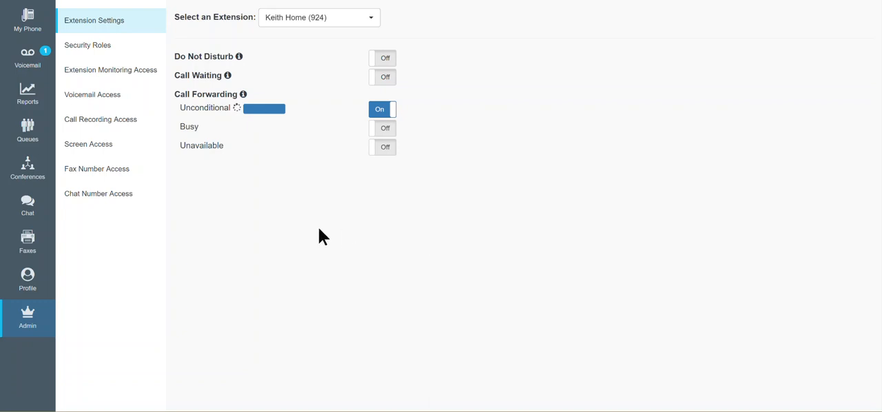
Step: Check the forwarding status on the personal phone page and turn off unconditional call forwarding there
{"action": "left_click", "coordinate": [28, 21]}
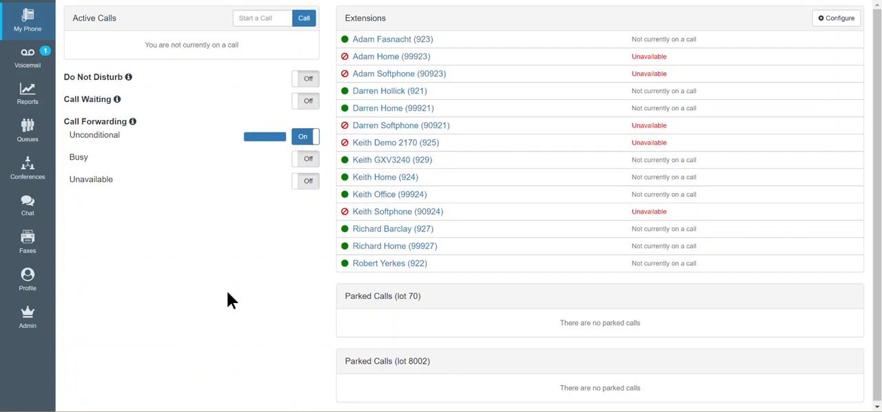
{"action": "left_click", "coordinate": [305, 136]}
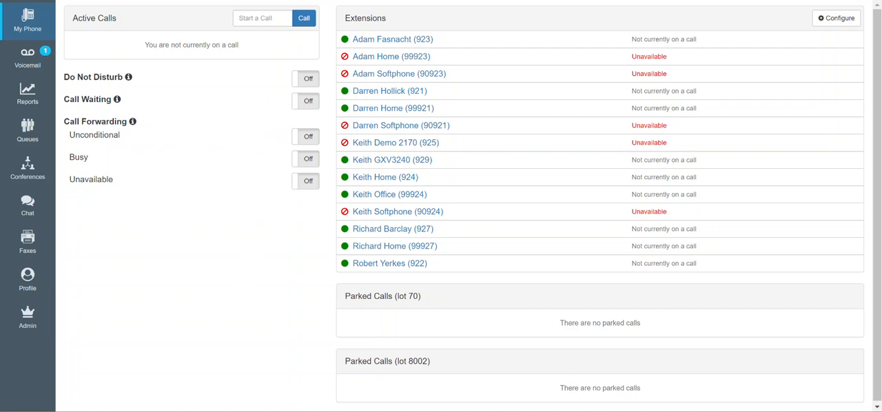
Step: Look through the extensions available for selection in the admin extension settings
{"action": "left_click", "coordinate": [28, 317]}
{"action": "left_click", "coordinate": [97, 25]}
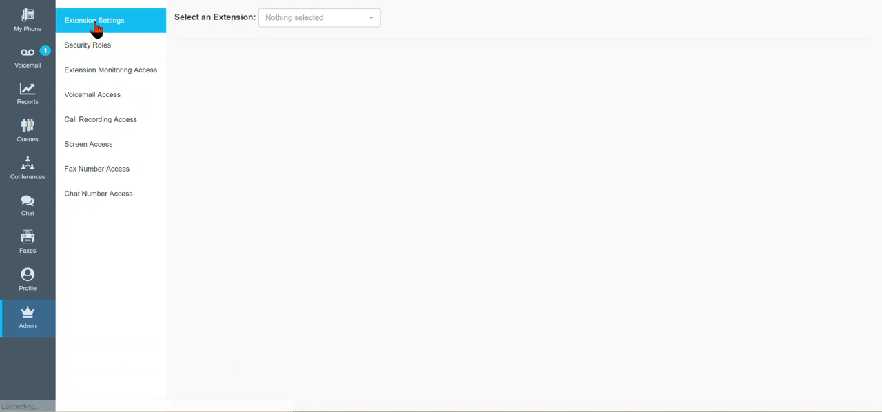
{"action": "left_click", "coordinate": [373, 22]}
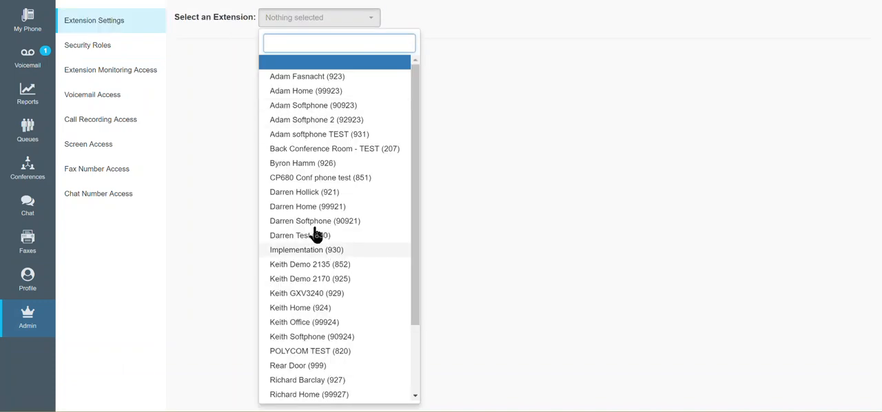
{"action": "left_click", "coordinate": [210, 171]}
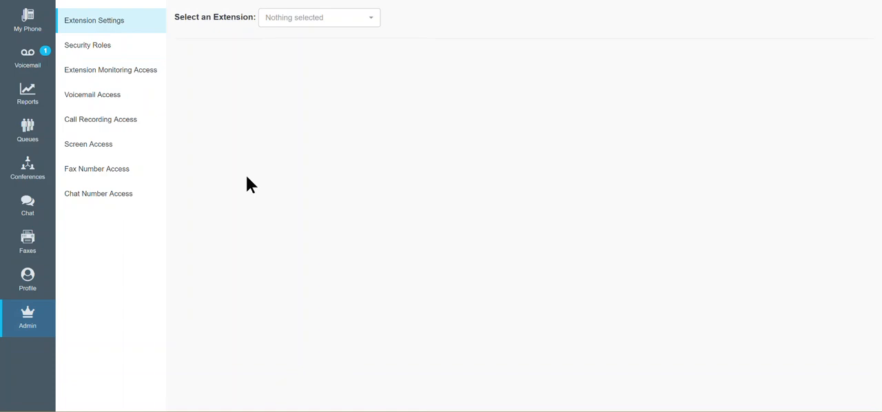
Step: Examine the users assigned to the Intulse Custom security role and the form for creating a new role
{"action": "left_click", "coordinate": [105, 53]}
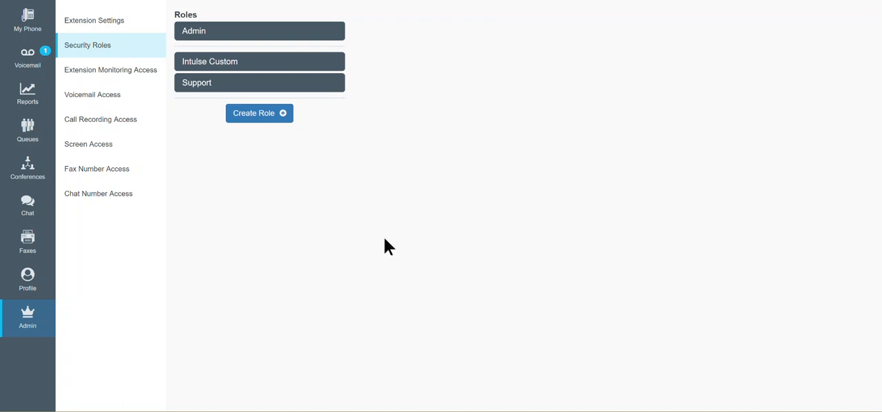
{"action": "left_click", "coordinate": [229, 64]}
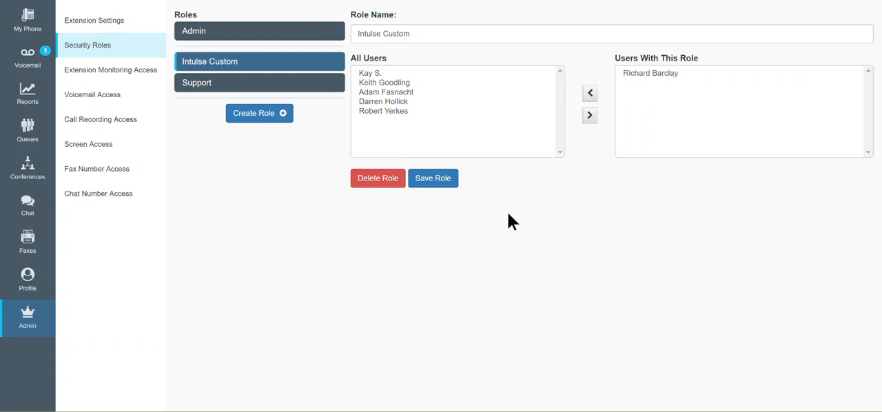
{"action": "left_click", "coordinate": [279, 114]}
{"action": "left_click", "coordinate": [294, 86]}
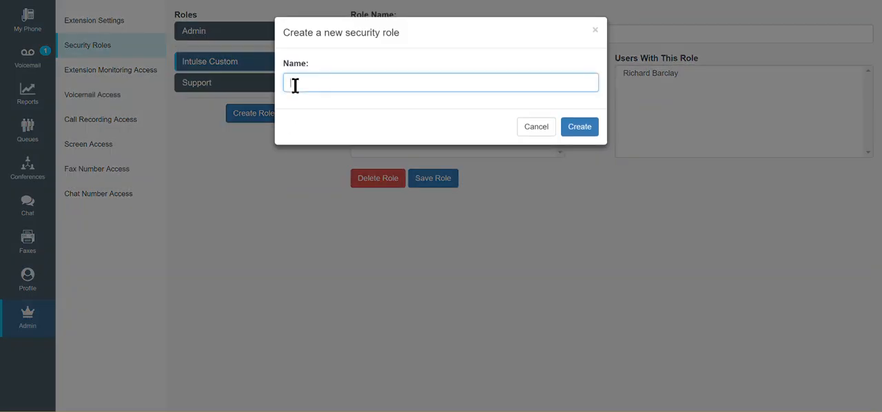
{"action": "left_click", "coordinate": [263, 241]}
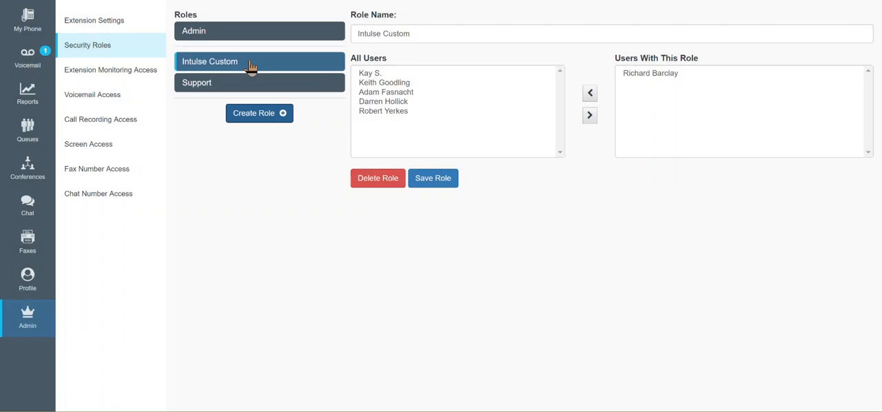
Step: Add the second available user to the Support security role and move that user back out of it
{"action": "left_click", "coordinate": [222, 91]}
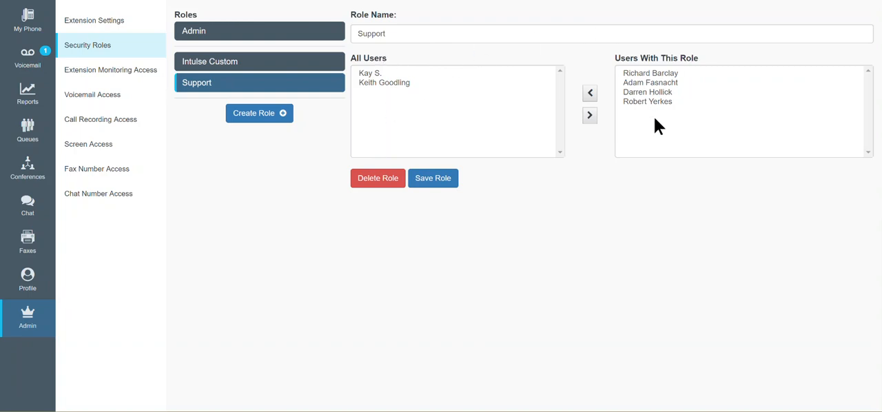
{"action": "left_click", "coordinate": [376, 84]}
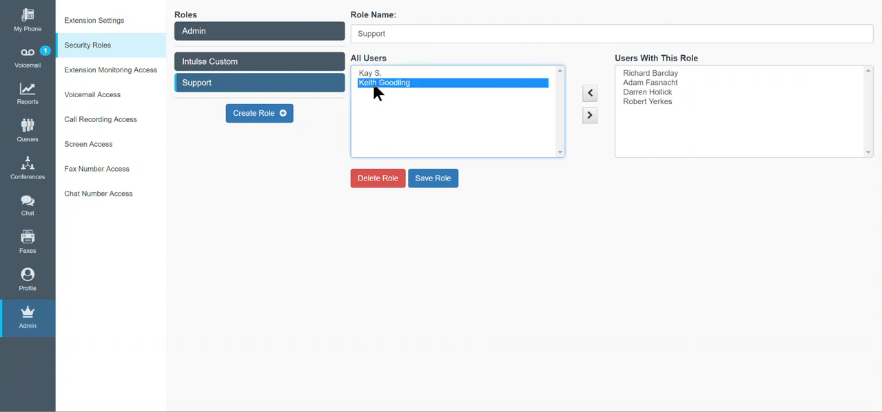
{"action": "left_click", "coordinate": [588, 116]}
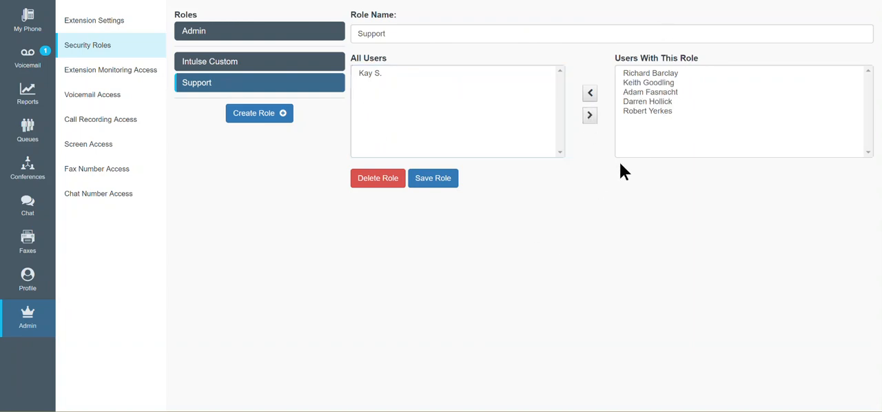
{"action": "left_click", "coordinate": [661, 83]}
{"action": "left_click", "coordinate": [588, 95]}
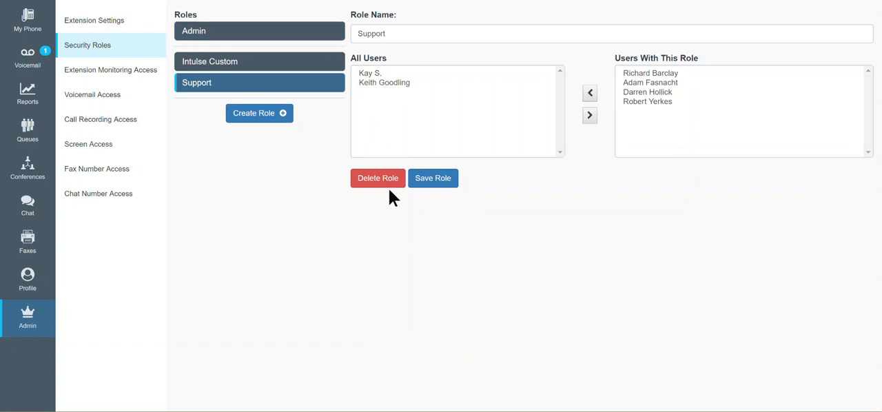
Step: Set extension monitoring access for home extension 924 to allow anyone to monitor it, and save the access settings
{"action": "left_click", "coordinate": [113, 76]}
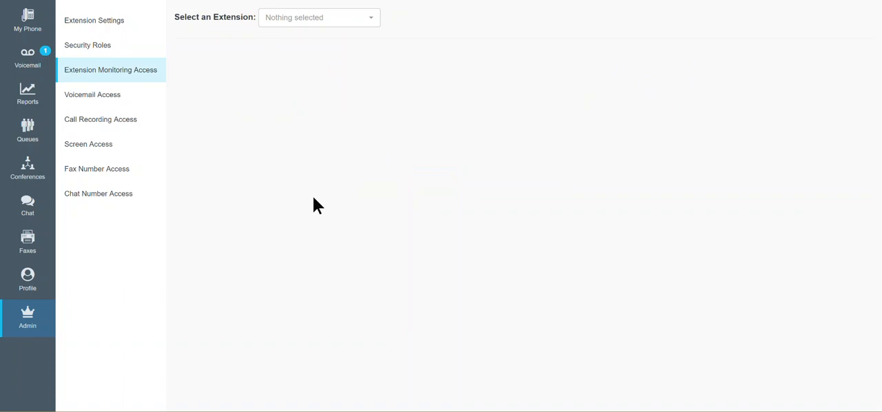
{"action": "left_click", "coordinate": [367, 21]}
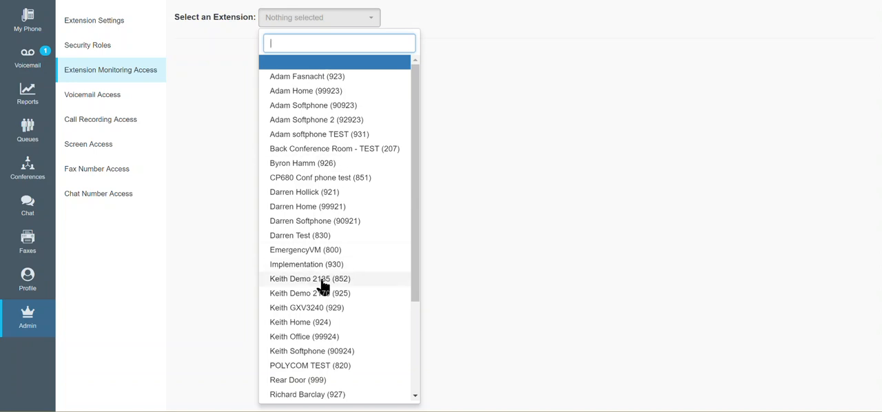
{"action": "left_click", "coordinate": [302, 322]}
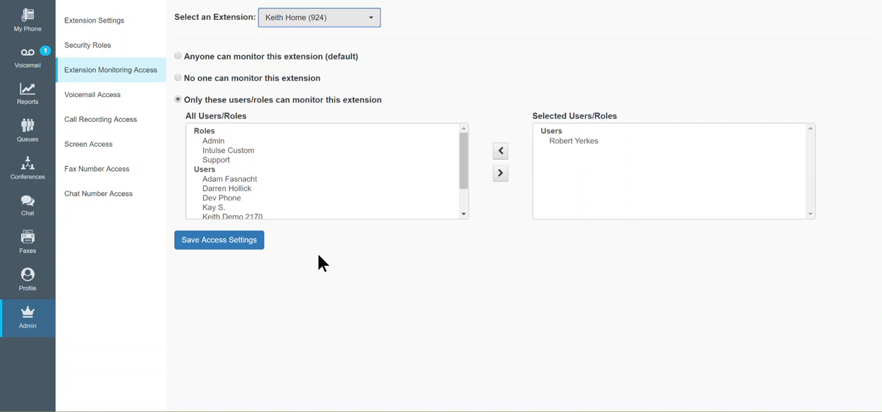
{"action": "left_click", "coordinate": [178, 58]}
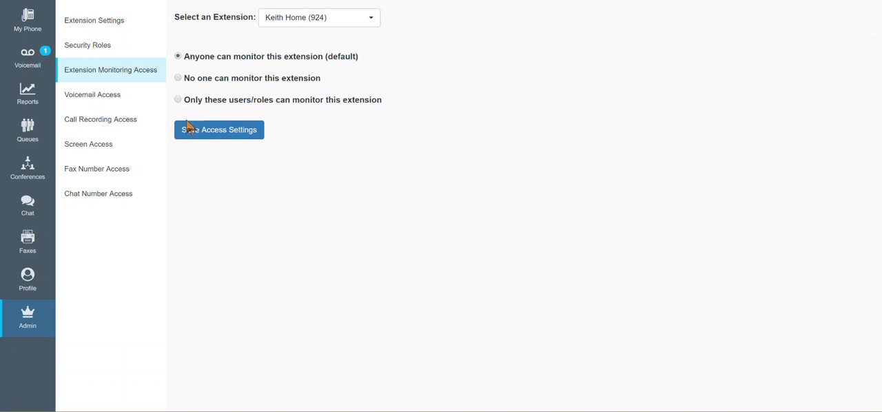
{"action": "left_click", "coordinate": [216, 133]}
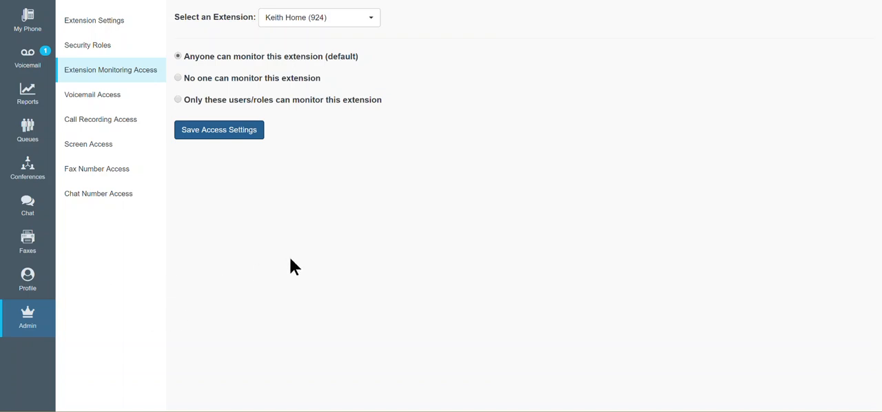
Step: Examine who can manage the voicemail boxes of home extension 924 and Sales VM (990)
{"action": "left_click", "coordinate": [107, 98]}
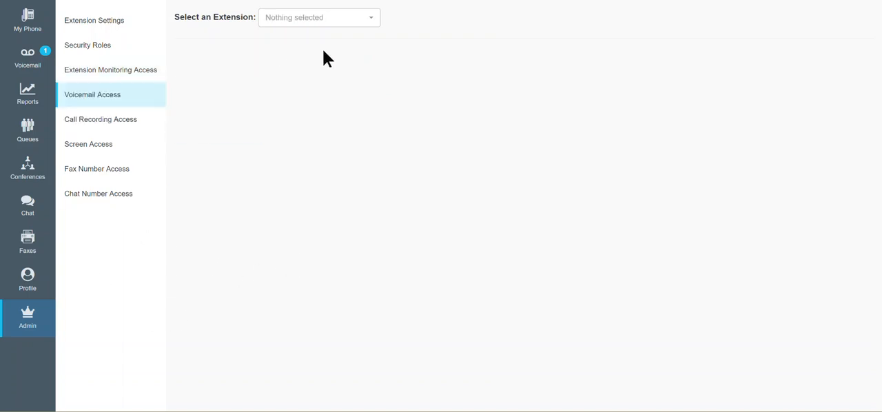
{"action": "left_click", "coordinate": [373, 24]}
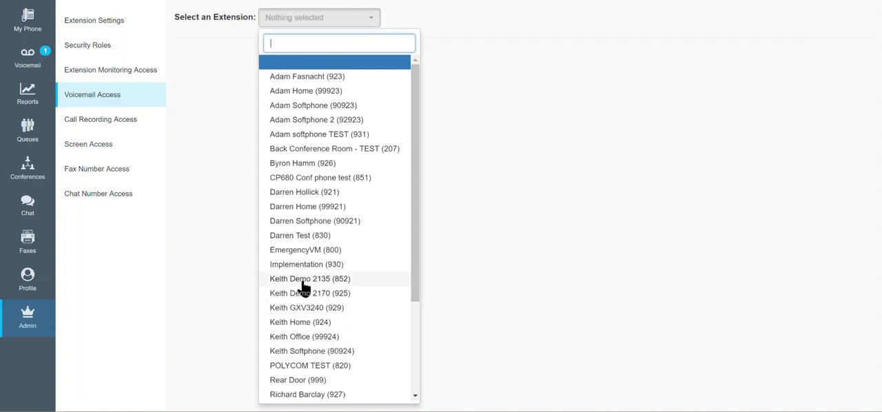
{"action": "left_click", "coordinate": [300, 322]}
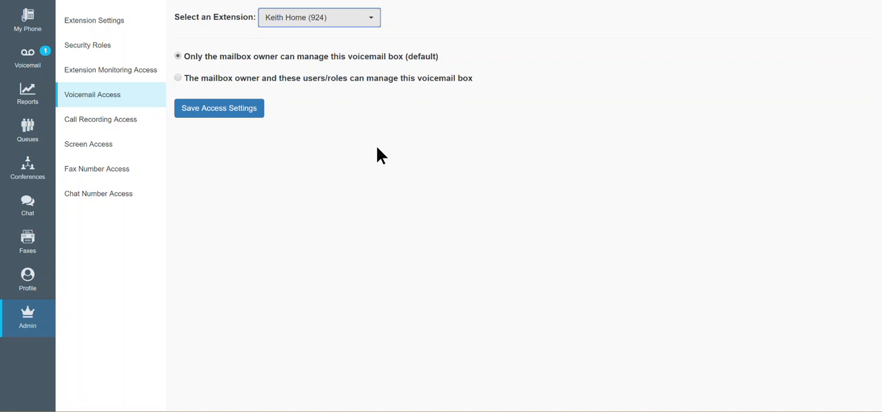
{"action": "left_click", "coordinate": [373, 28]}
{"action": "left_click_drag", "start_coordinate": [410, 165], "coordinate": [418, 254]}
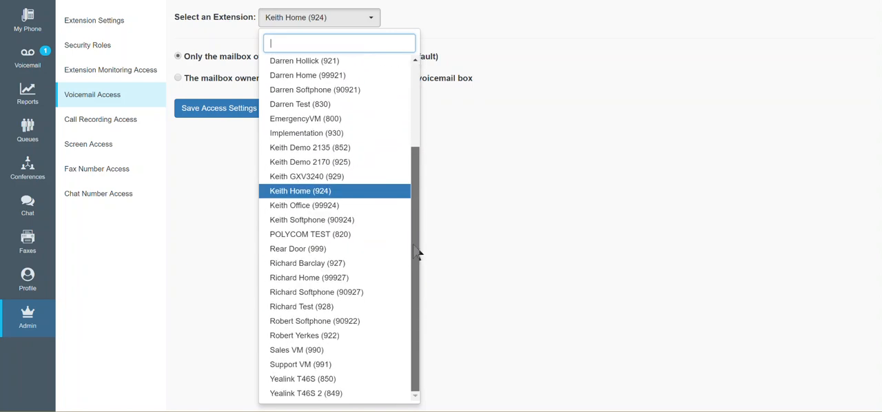
{"action": "left_click", "coordinate": [288, 350]}
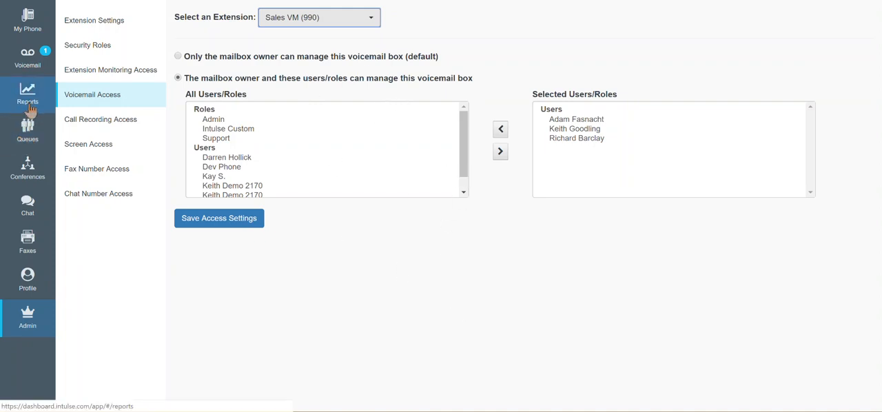
Step: Open the settings of the home extension's voicemail box
{"action": "left_click", "coordinate": [28, 59]}
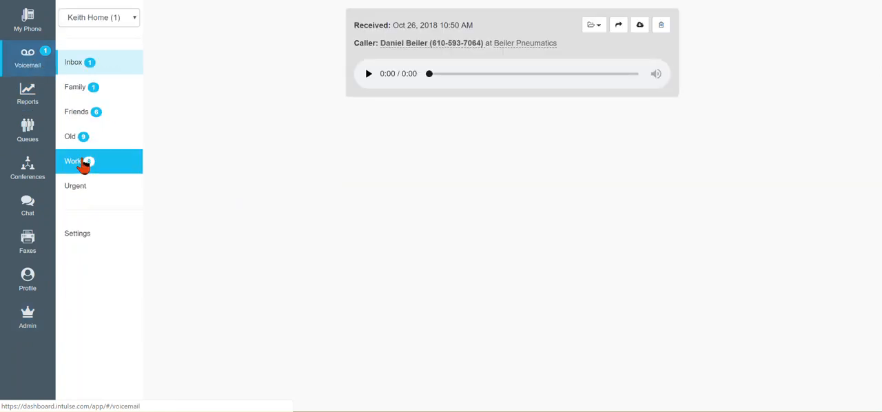
{"action": "left_click", "coordinate": [75, 238]}
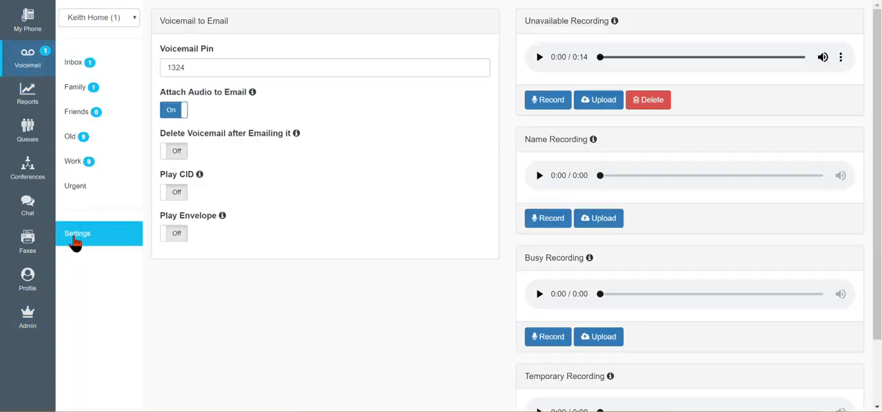
Step: Check which voicemail boxes are available to switch to, and return to the My Phone page
{"action": "left_click", "coordinate": [133, 21]}
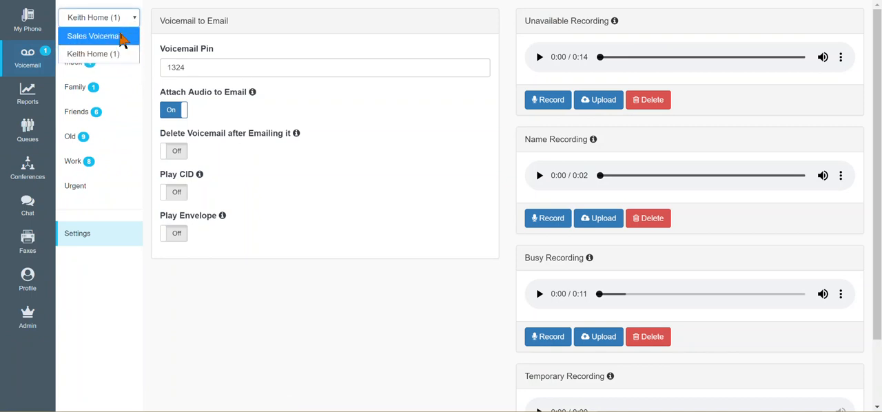
{"action": "left_click", "coordinate": [132, 19]}
{"action": "left_click", "coordinate": [39, 33]}
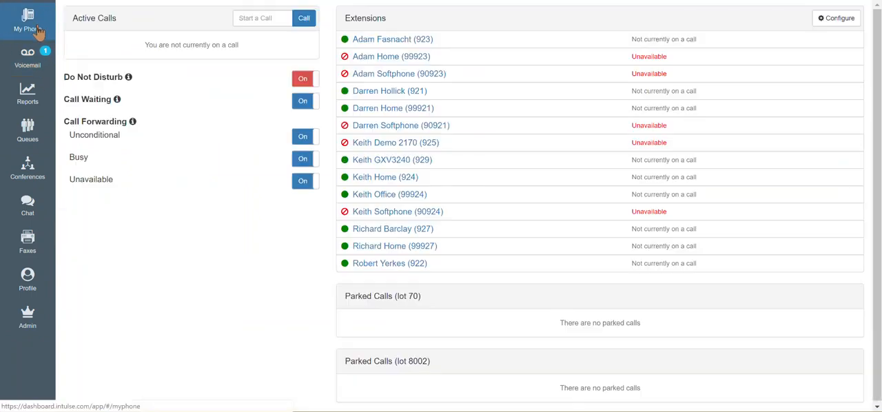
Step: Examine the call recording access options for home extension 924, including the list of users and roles who can be allowed to see its recordings
{"action": "left_click", "coordinate": [25, 316]}
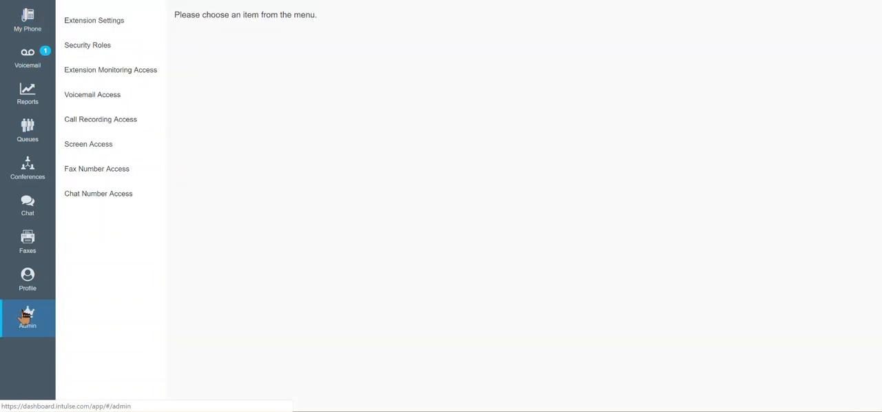
{"action": "left_click", "coordinate": [100, 126]}
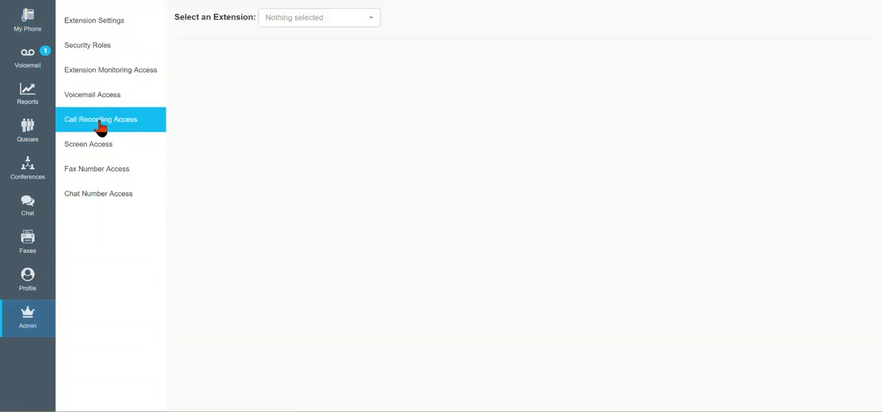
{"action": "left_click", "coordinate": [374, 21]}
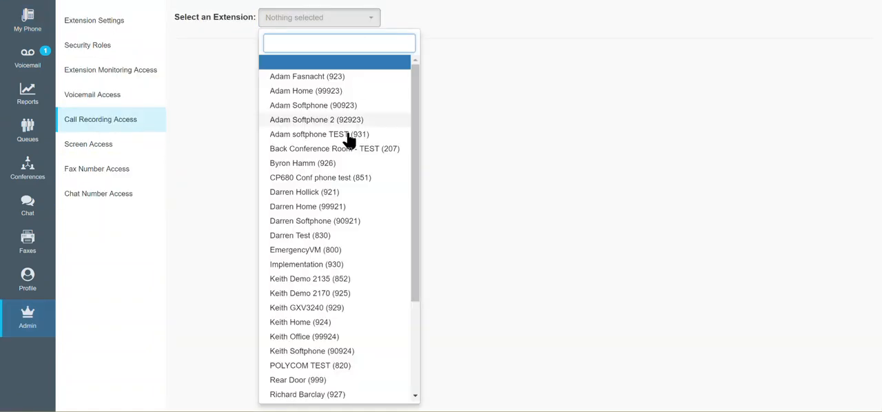
{"action": "left_click", "coordinate": [301, 324]}
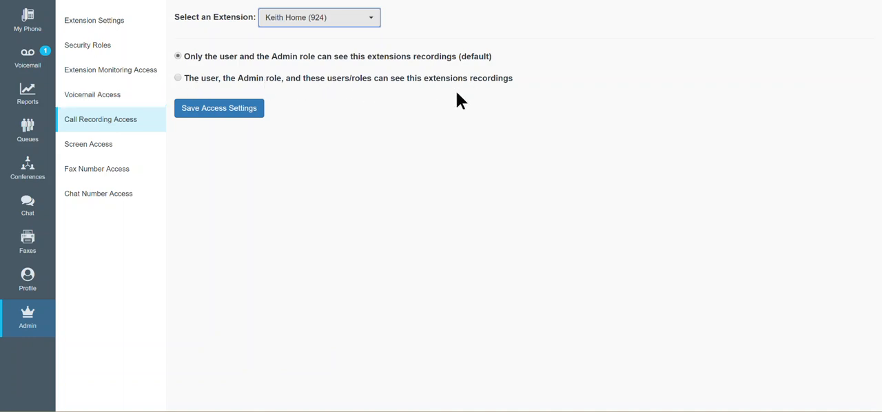
{"action": "left_click", "coordinate": [178, 78]}
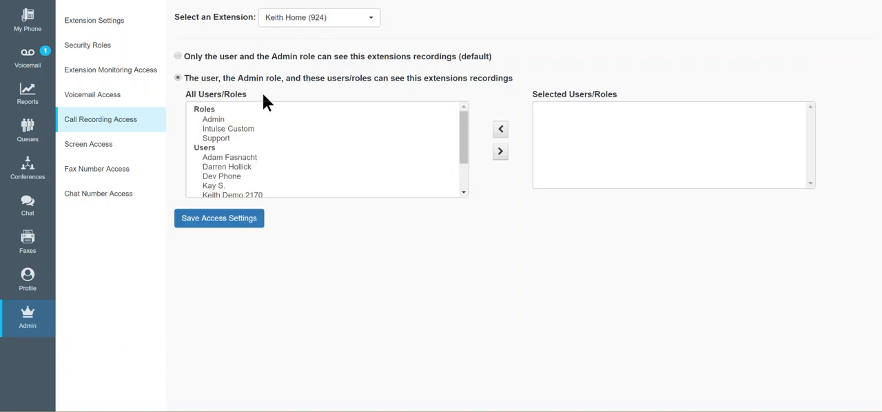
{"action": "scroll", "coordinate": [258, 181], "scroll_direction": "down", "scroll_amount": 2}
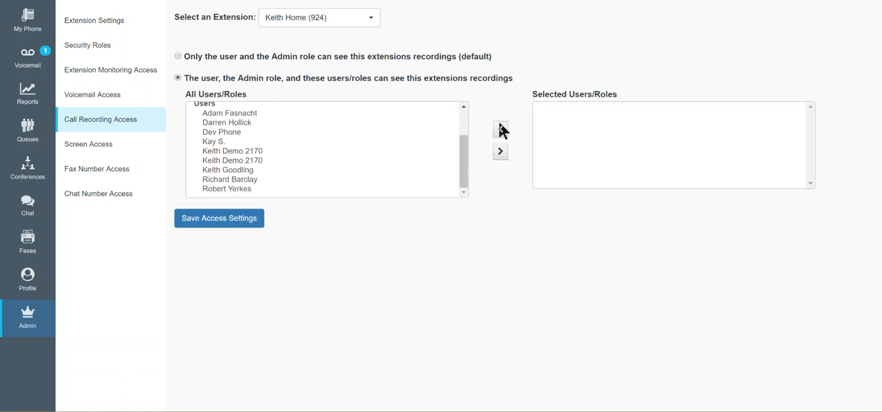
{"action": "left_click", "coordinate": [175, 54]}
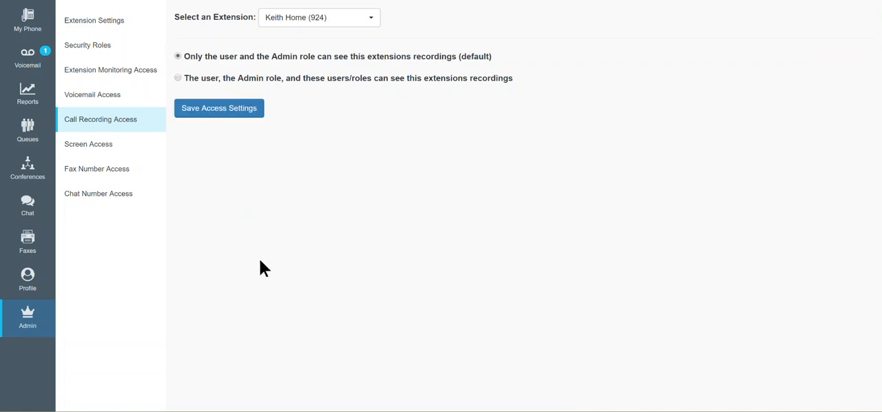
Step: Hide the Chat screen from everyone, save the access settings, and reload the dashboard
{"action": "left_click", "coordinate": [100, 155]}
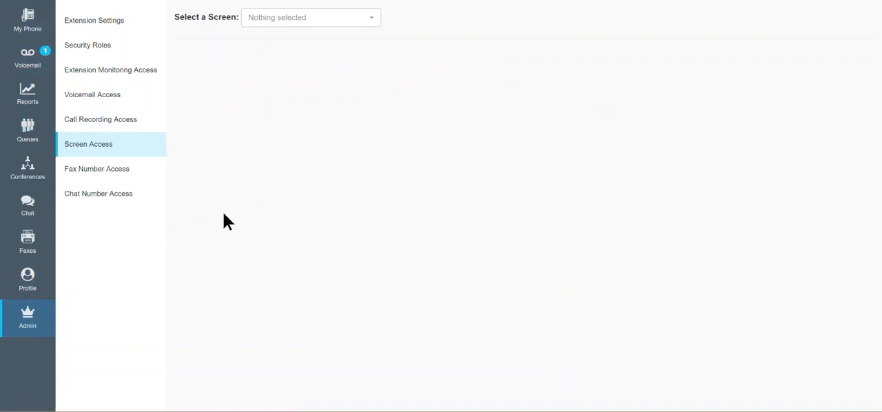
{"action": "left_click", "coordinate": [370, 22]}
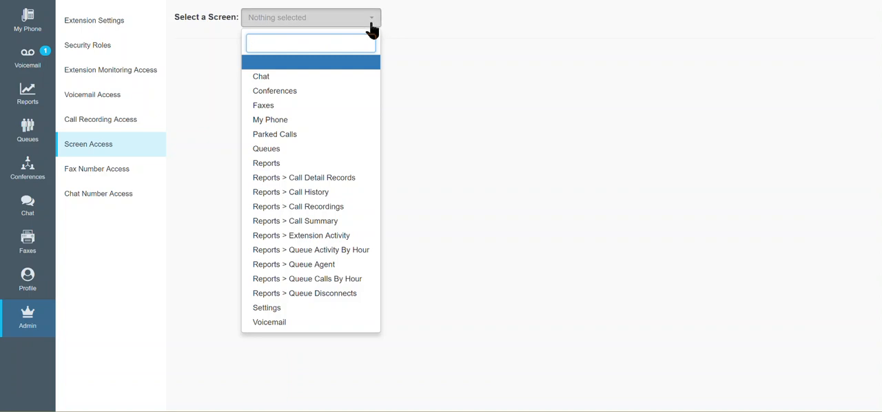
{"action": "left_click", "coordinate": [265, 79]}
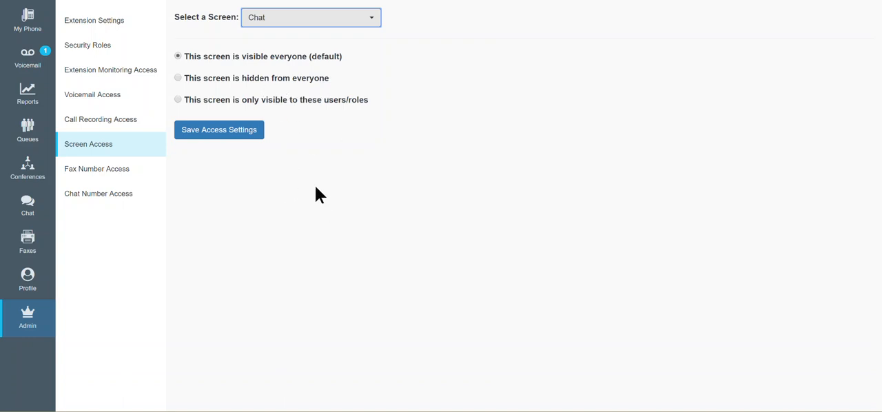
{"action": "left_click", "coordinate": [177, 77]}
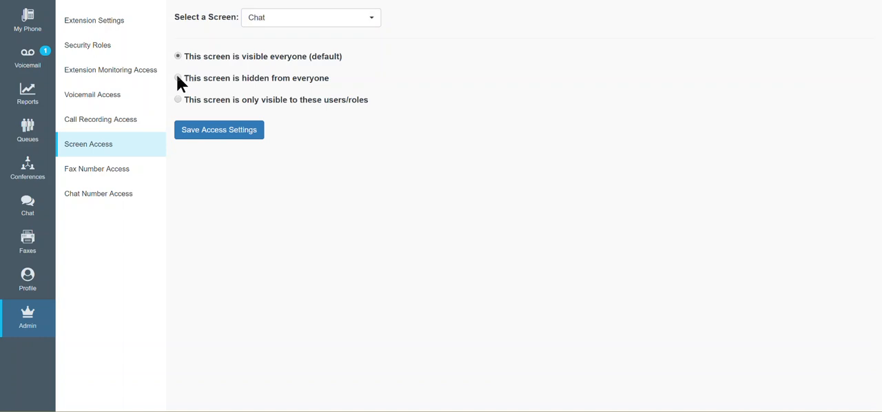
{"action": "left_click", "coordinate": [231, 131]}
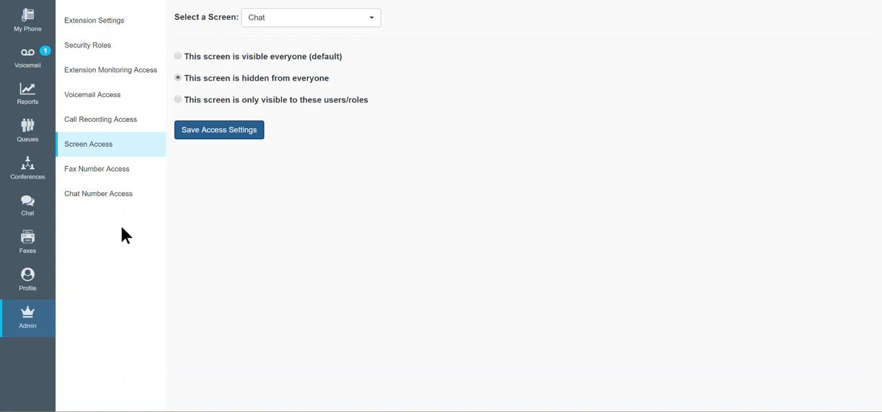
{"action": "left_click", "coordinate": [100, 175]}
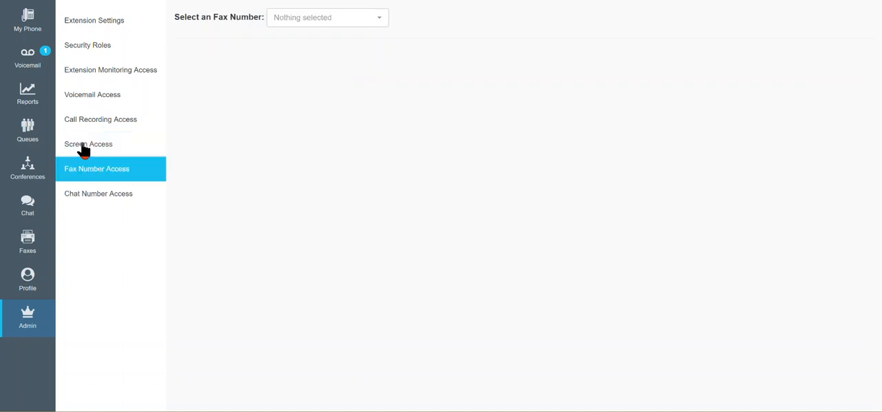
{"action": "key", "text": "F5"}
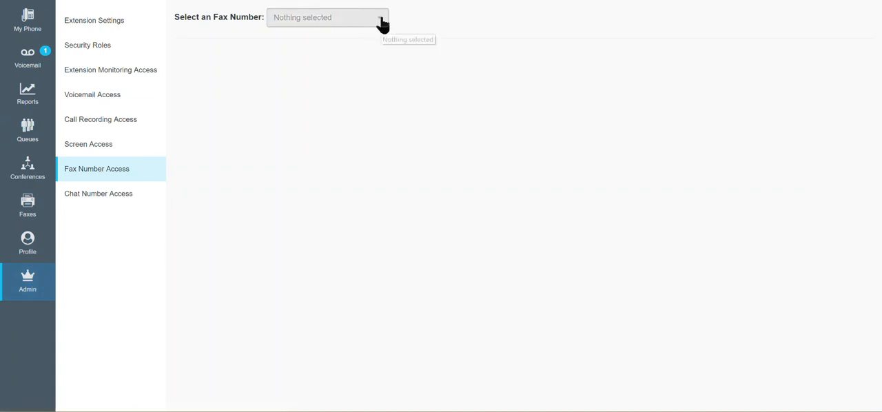
Step: Make the Chat screen visible to everyone (default) and save its access settings
{"action": "left_click", "coordinate": [104, 148]}
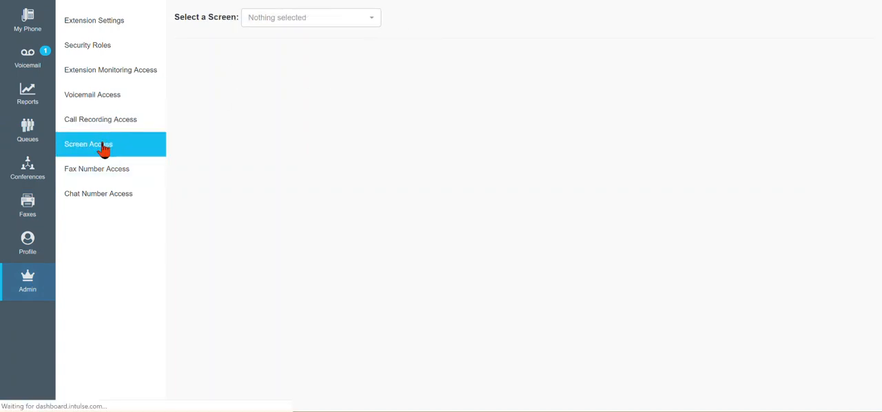
{"action": "left_click", "coordinate": [371, 20]}
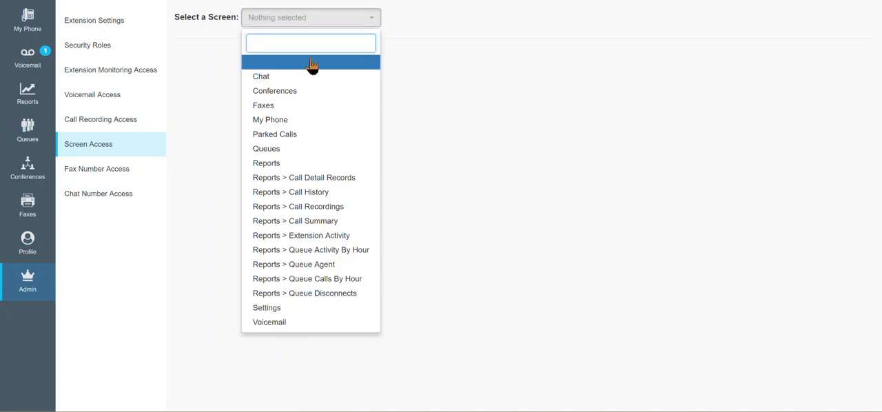
{"action": "left_click", "coordinate": [261, 78]}
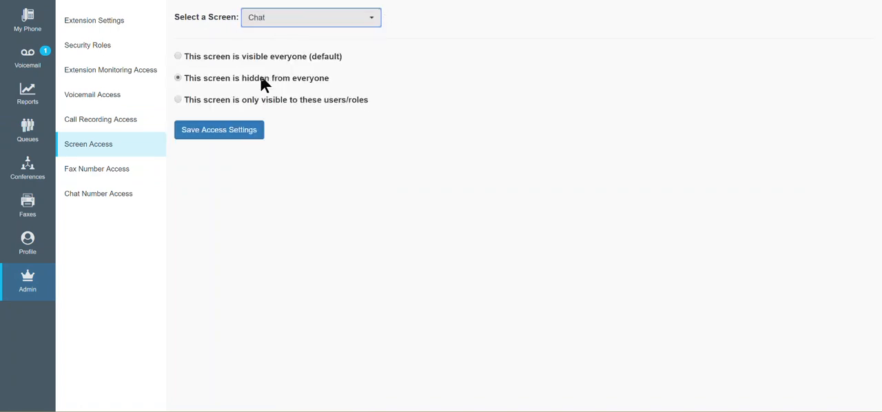
{"action": "left_click", "coordinate": [177, 57]}
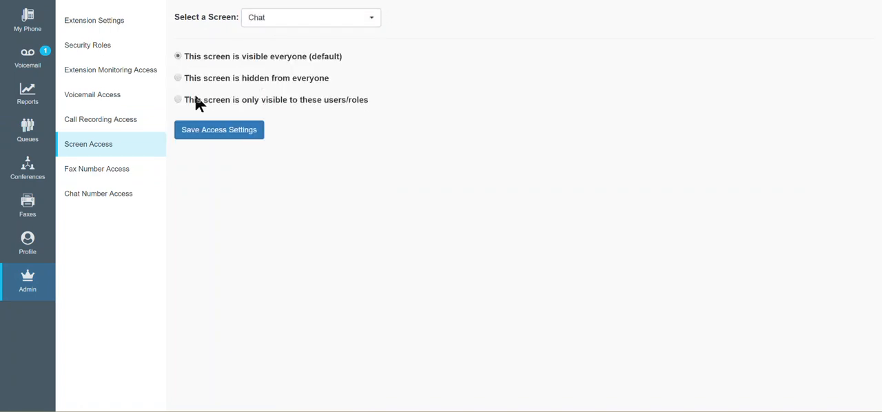
{"action": "left_click", "coordinate": [233, 140]}
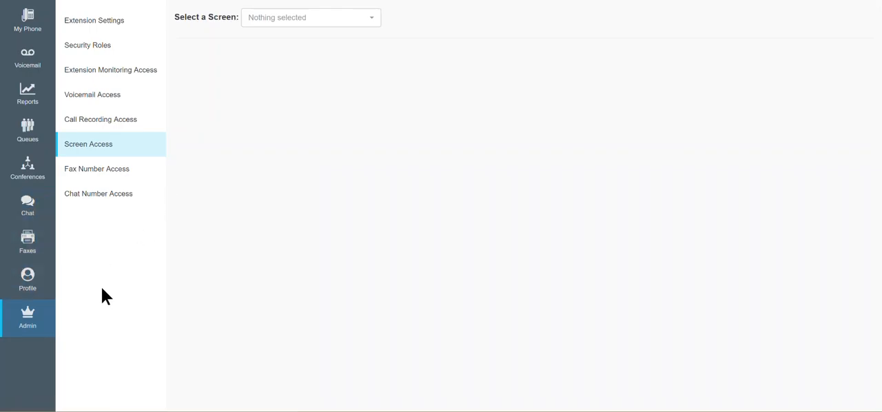
Step: Examine the fax number access options for Intulse Fax, including limiting fax visibility to selected users and roles
{"action": "left_click", "coordinate": [92, 176]}
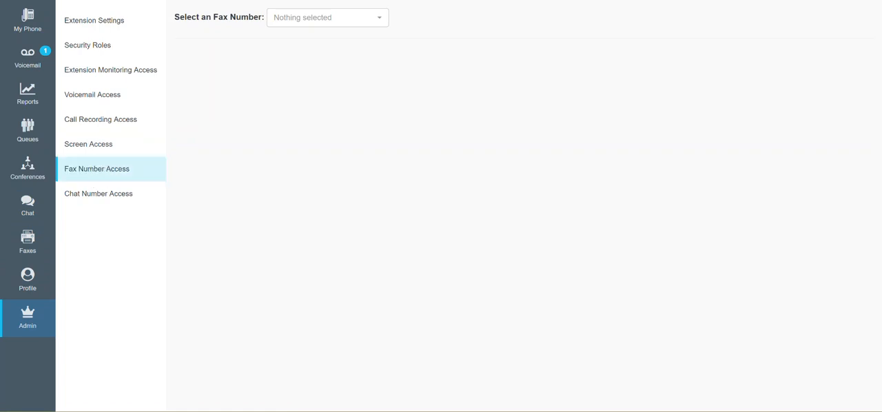
{"action": "left_click", "coordinate": [380, 21]}
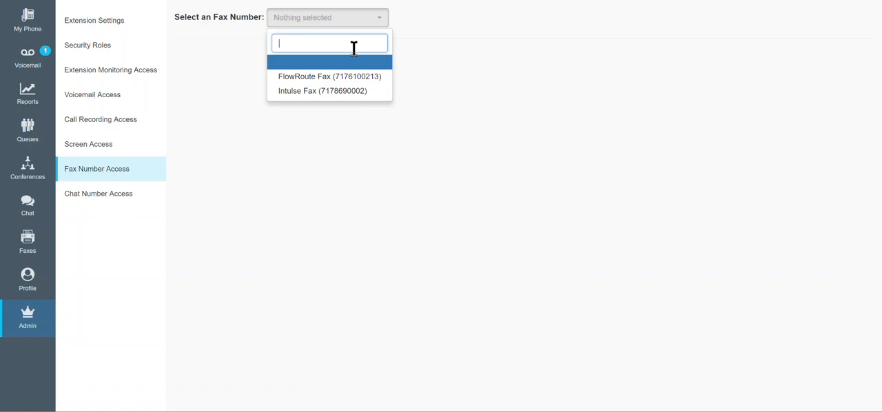
{"action": "left_click", "coordinate": [332, 91]}
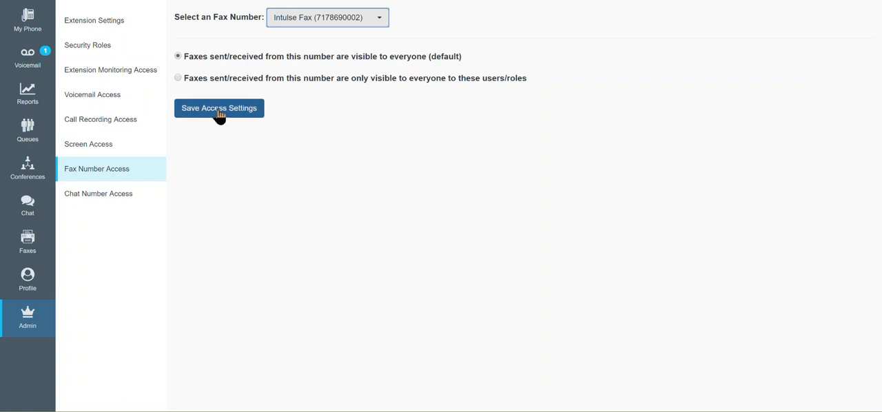
{"action": "left_click", "coordinate": [177, 78]}
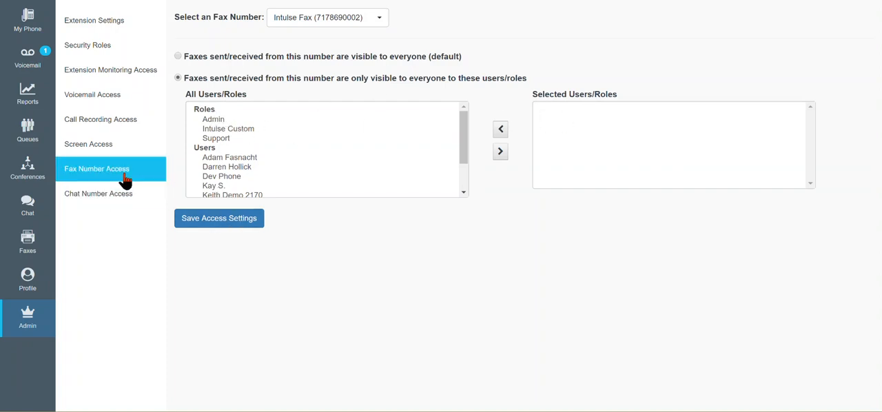
{"action": "left_click", "coordinate": [178, 57]}
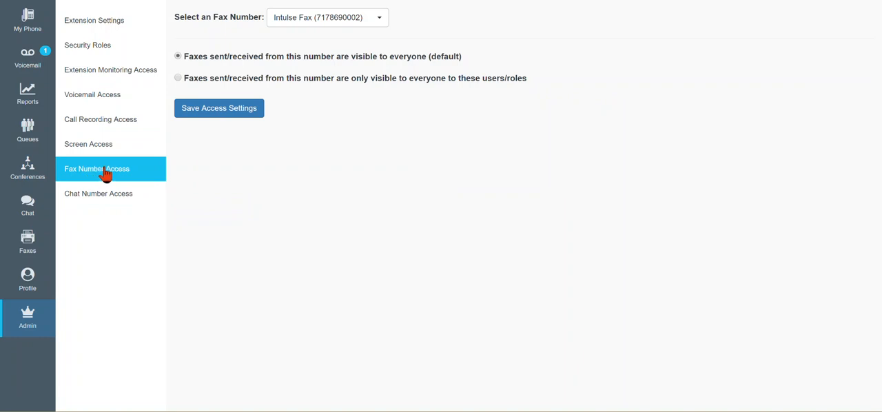
Step: Examine the chat number access options for Intulse Main, including limiting message visibility to selected users and roles
{"action": "left_click", "coordinate": [99, 199]}
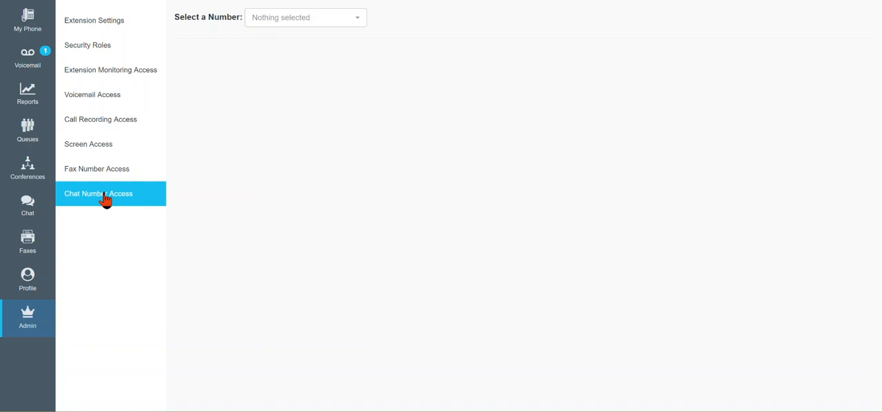
{"action": "left_click", "coordinate": [362, 21]}
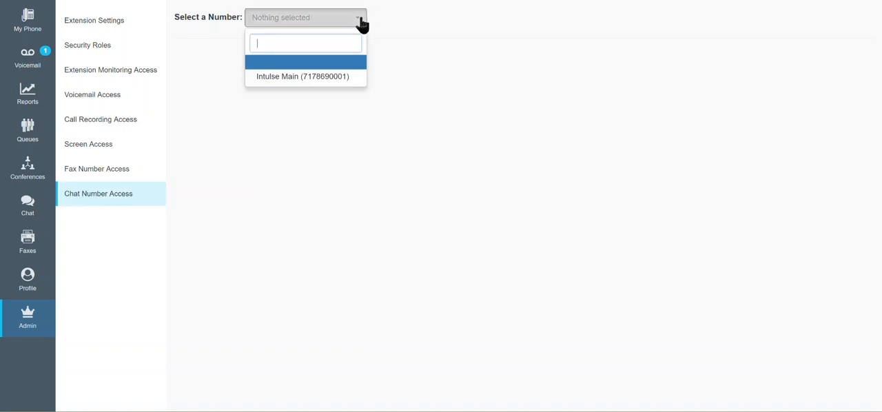
{"action": "left_click", "coordinate": [315, 77]}
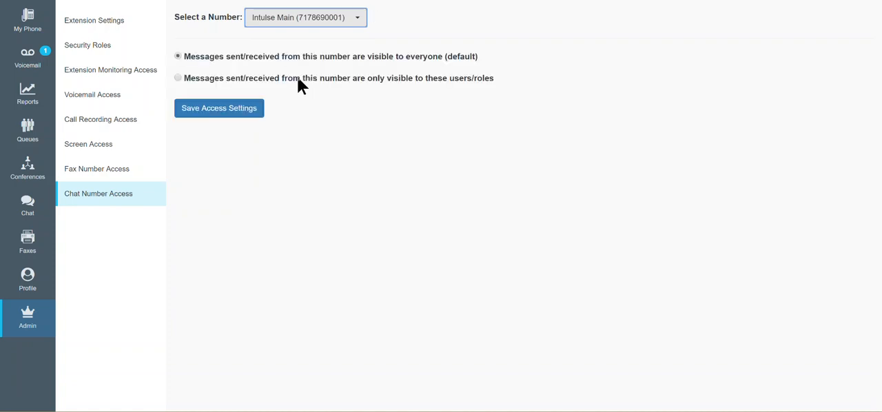
{"action": "left_click", "coordinate": [176, 78]}
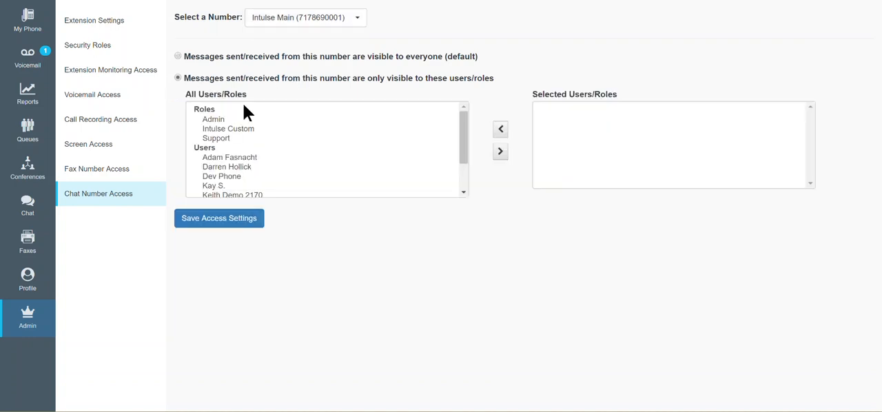
{"action": "left_click", "coordinate": [179, 57]}
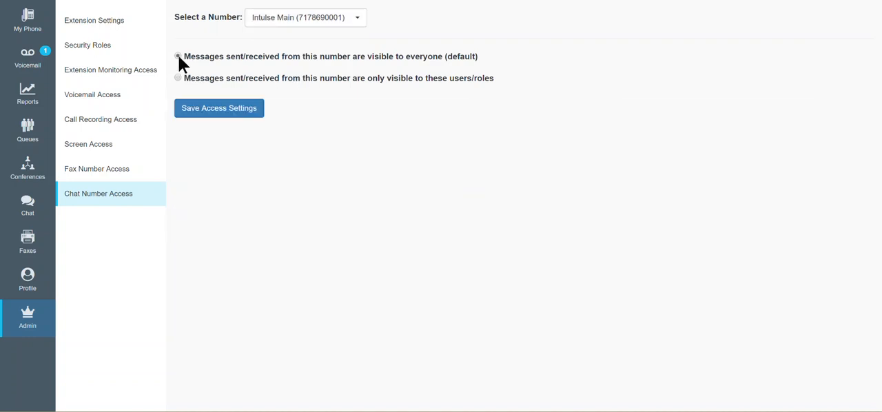